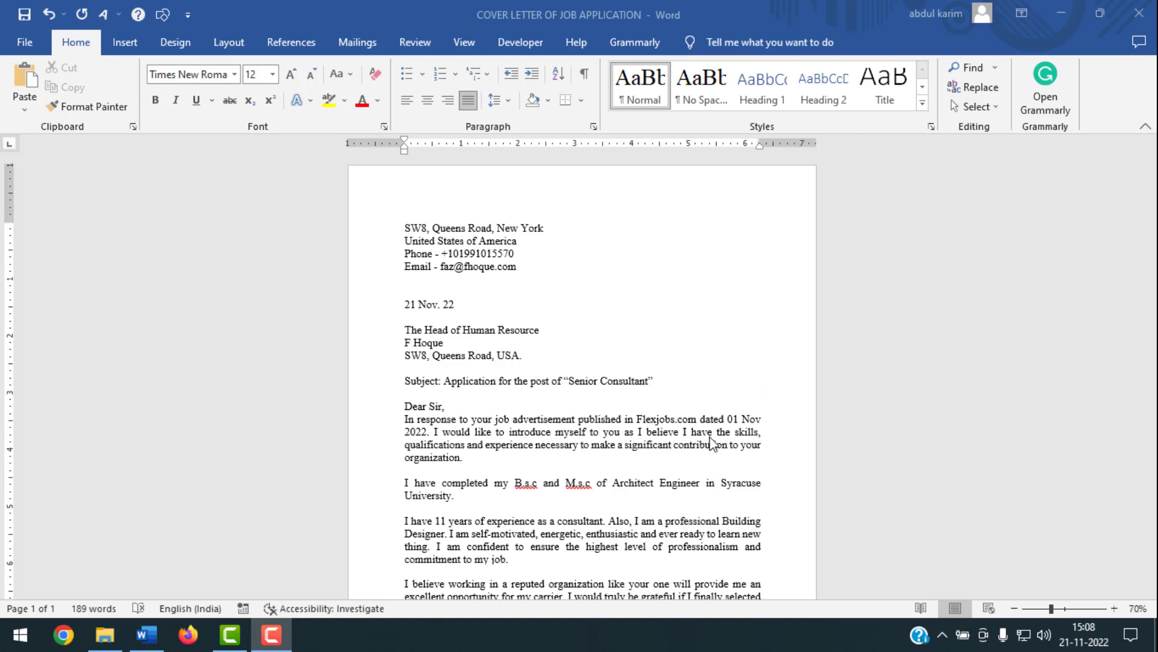
Start a new envelope for the cover letter from the Mailings tab.
{"action": "scroll", "coordinate": [712, 443], "scroll_direction": "down", "scroll_amount": 6}
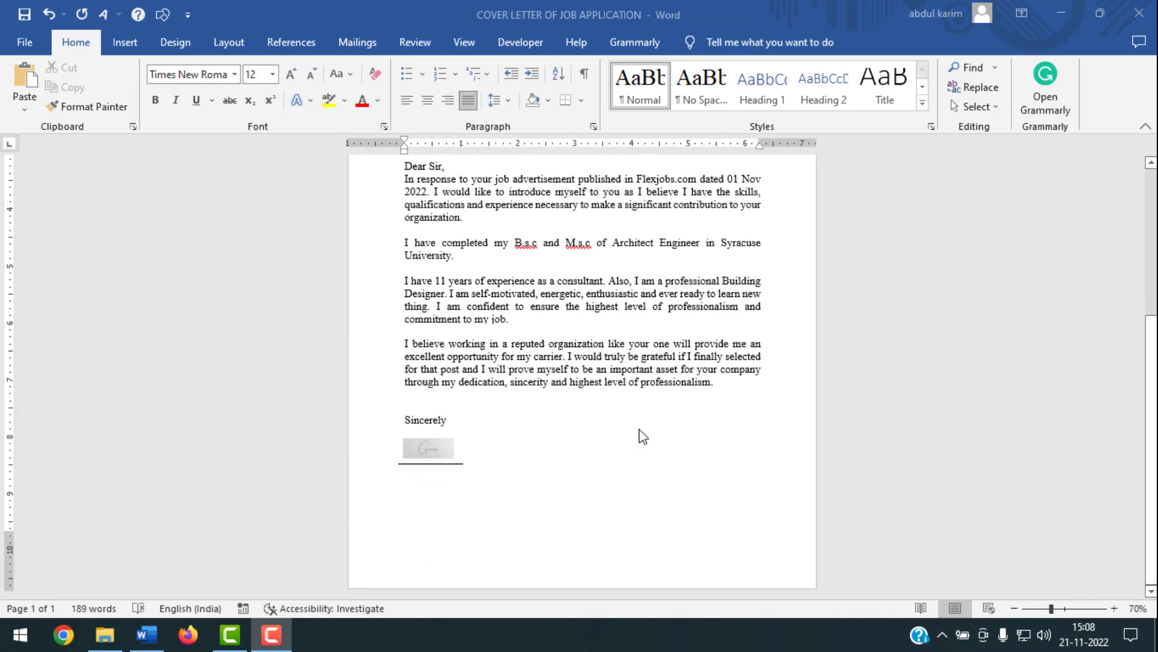
{"action": "scroll", "coordinate": [641, 435], "scroll_direction": "up", "scroll_amount": 6}
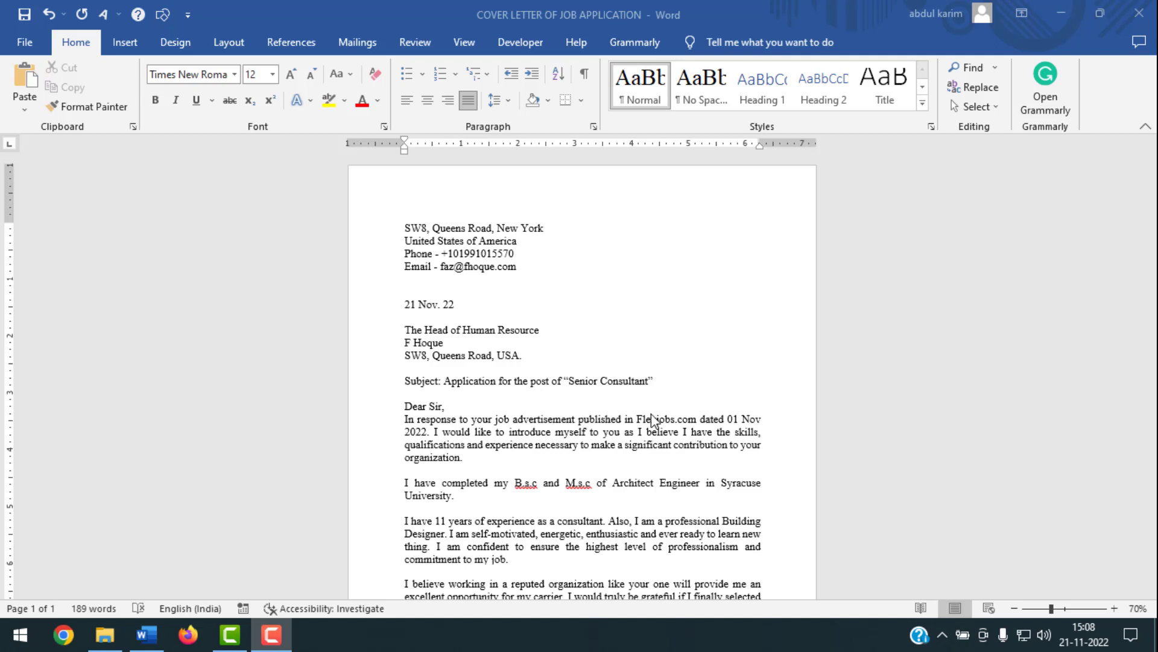
{"action": "scroll", "coordinate": [652, 418], "scroll_direction": "down", "scroll_amount": 2}
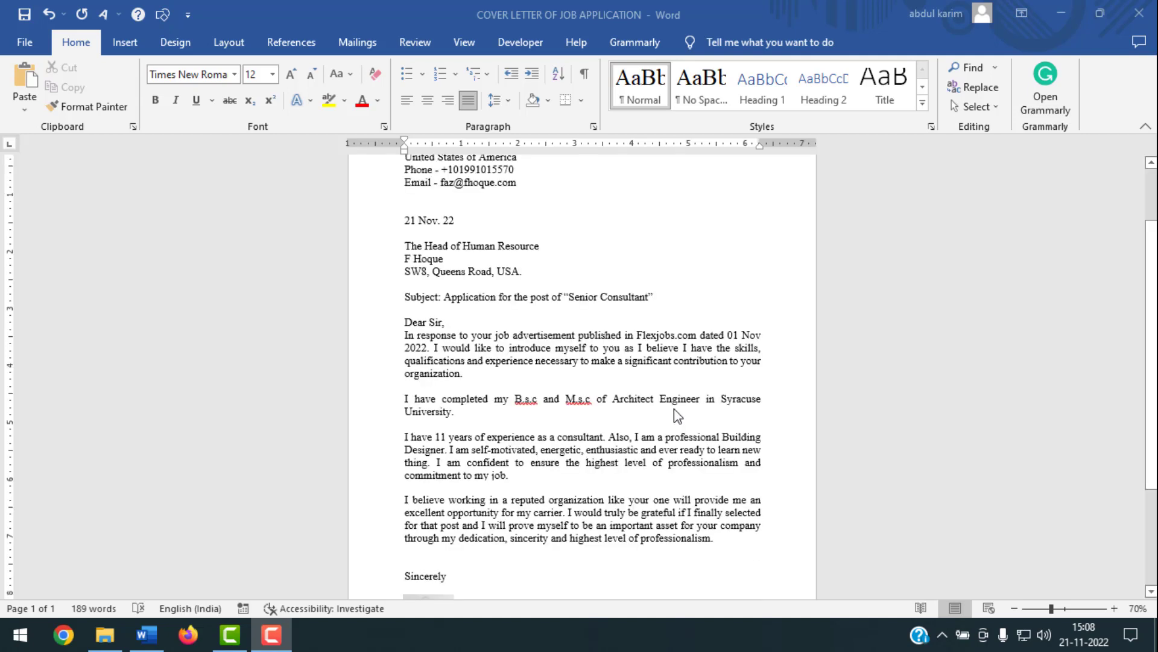
{"action": "left_click", "coordinate": [364, 43]}
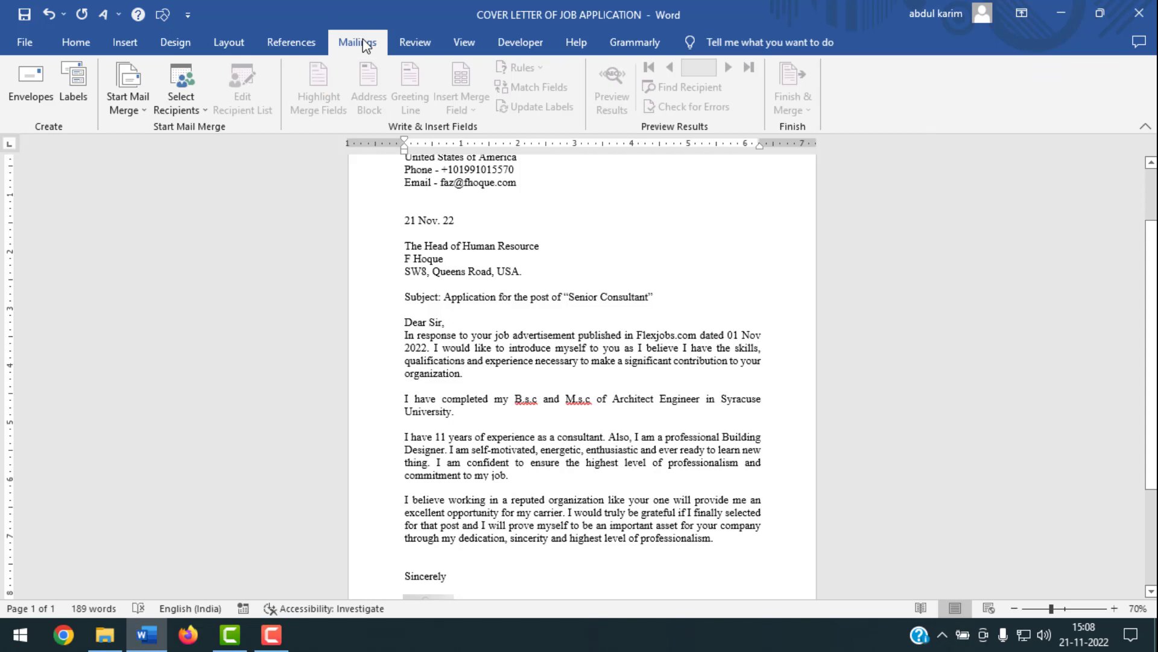
{"action": "left_click", "coordinate": [39, 90]}
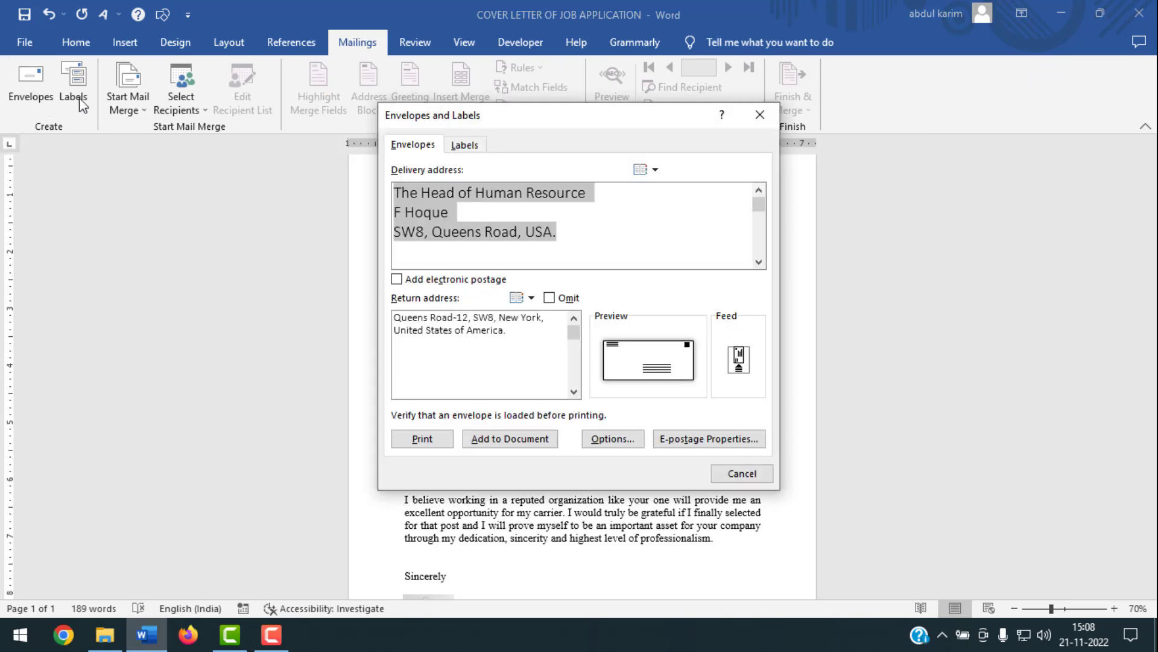
Clear the prefilled delivery address and return address text.
{"action": "left_click", "coordinate": [570, 244]}
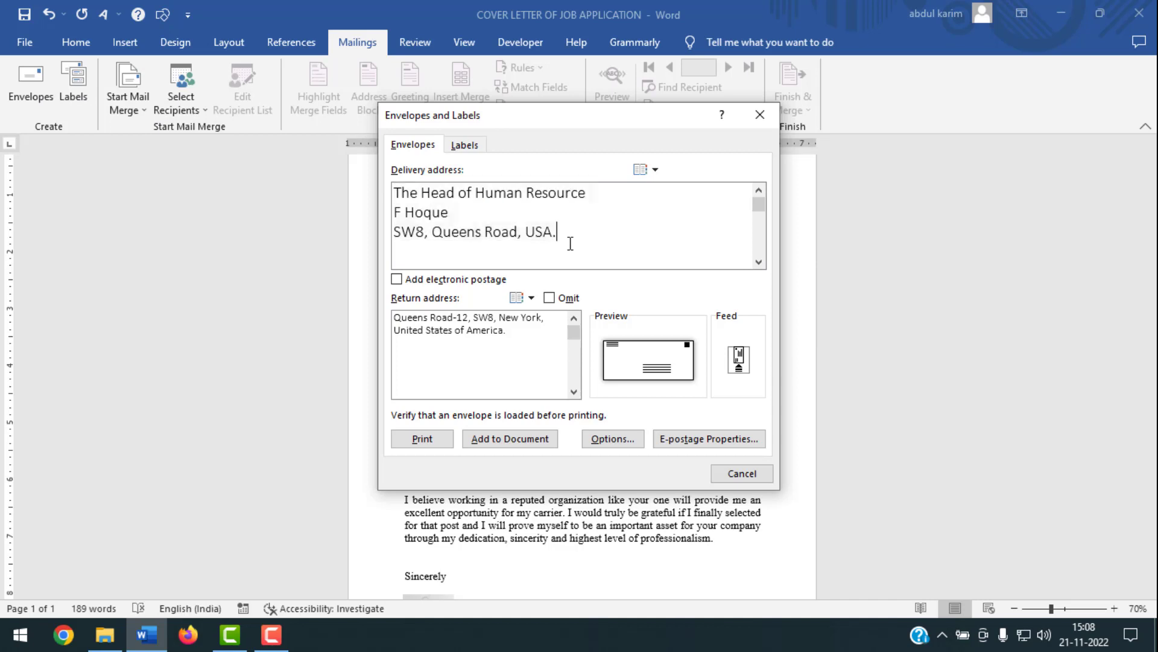
{"action": "left_click_drag", "start_coordinate": [571, 243], "coordinate": [336, 185]}
{"action": "key", "text": "BackSpace"}
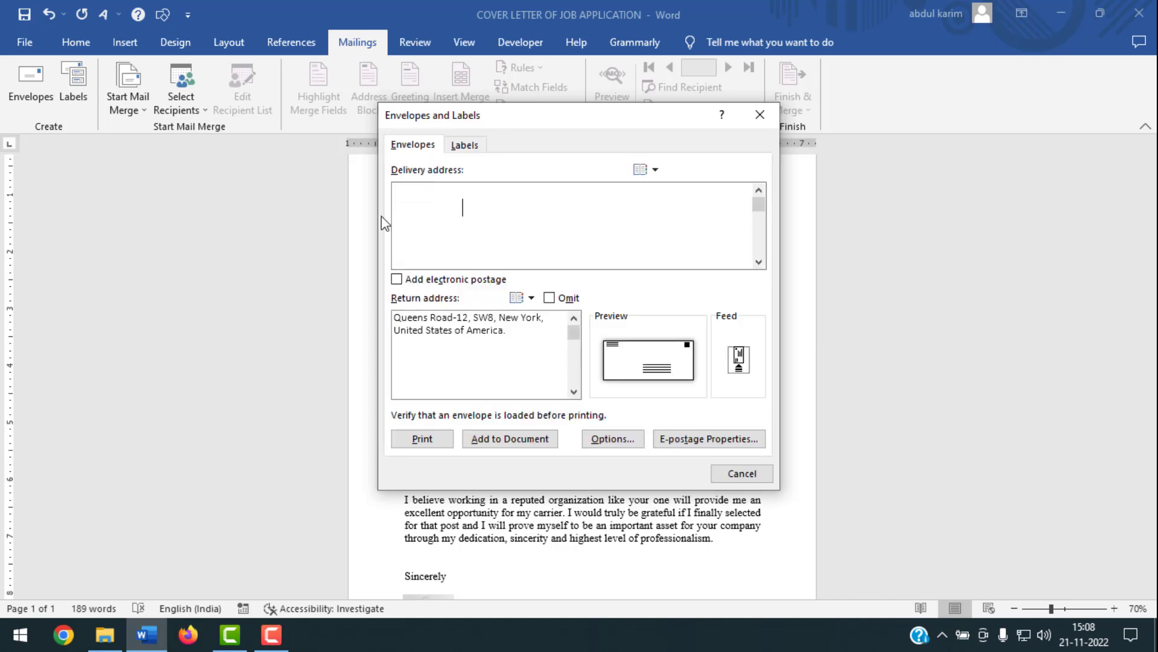
{"action": "left_click_drag", "start_coordinate": [539, 348], "coordinate": [346, 292]}
{"action": "key", "text": "BackSpace"}
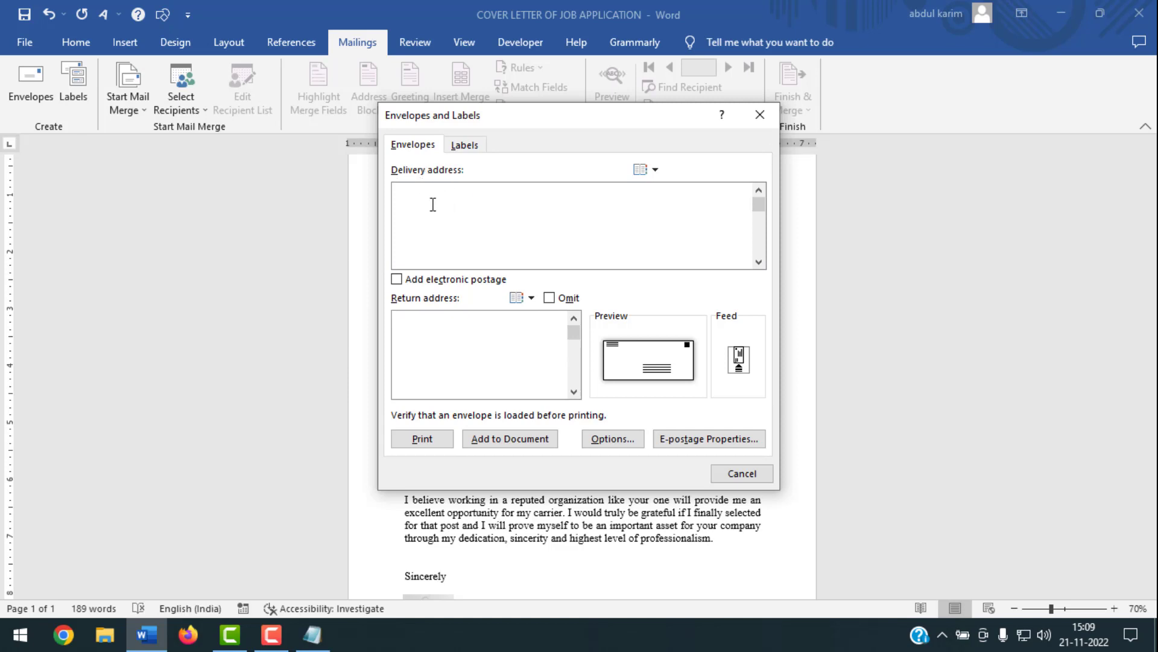
Paste the first address line from Notepad into the envelope's delivery address.
{"action": "left_click", "coordinate": [312, 634]}
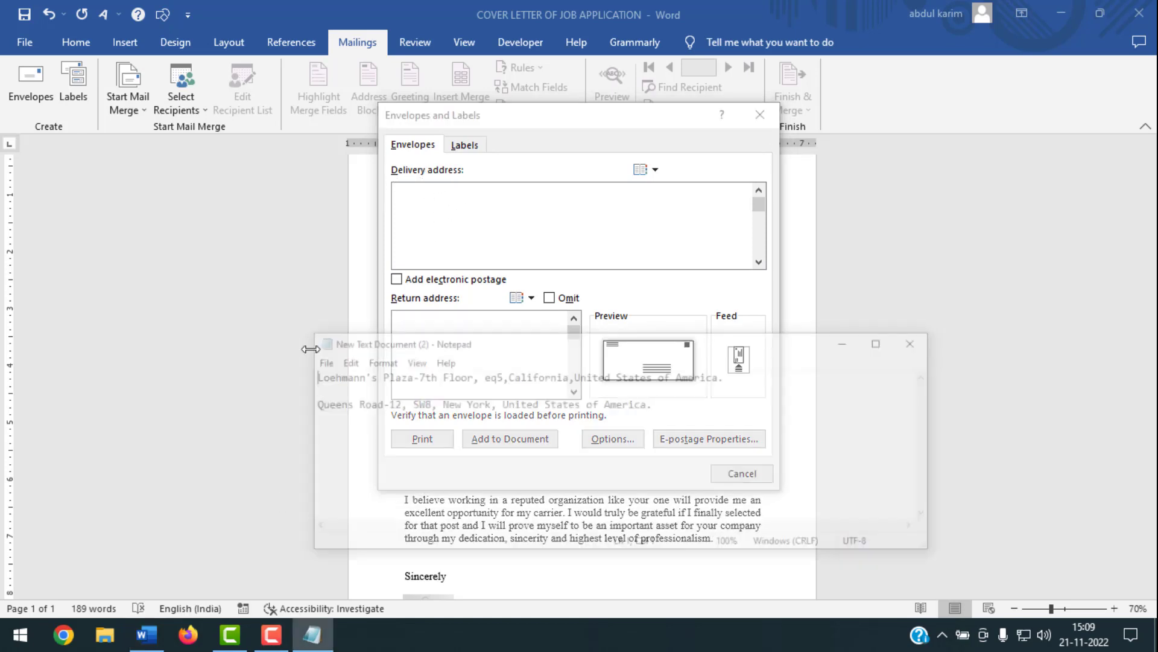
{"action": "left_click_drag", "start_coordinate": [320, 334], "coordinate": [824, 326]}
{"action": "key", "text": "ctrl+c"}
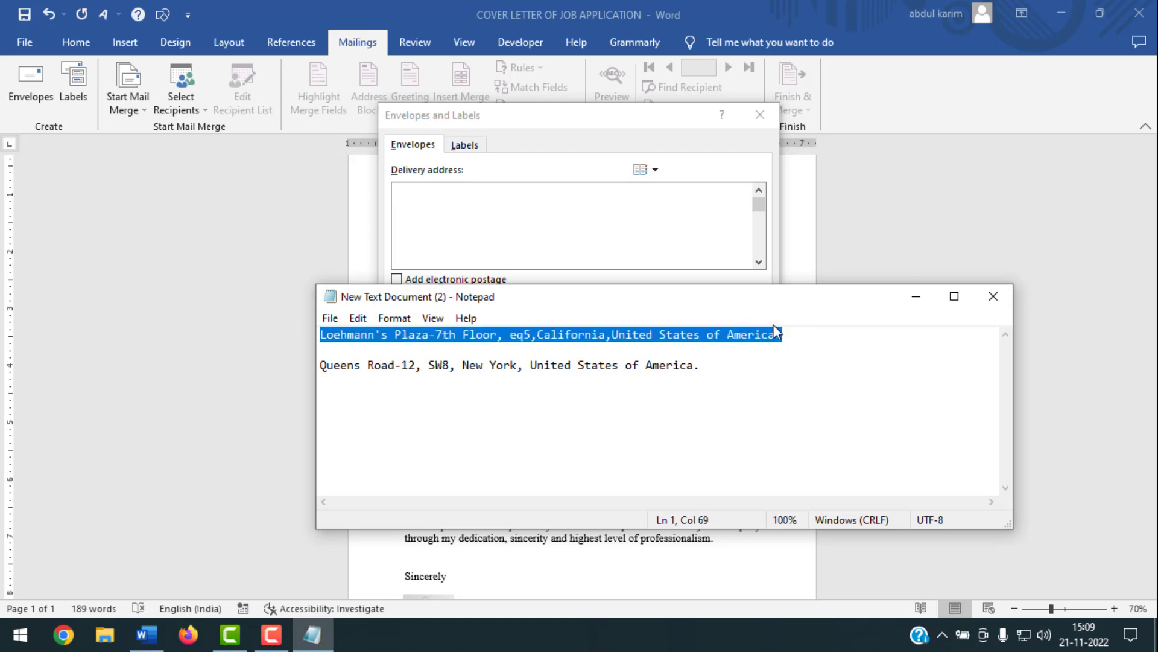
{"action": "left_click", "coordinate": [916, 296]}
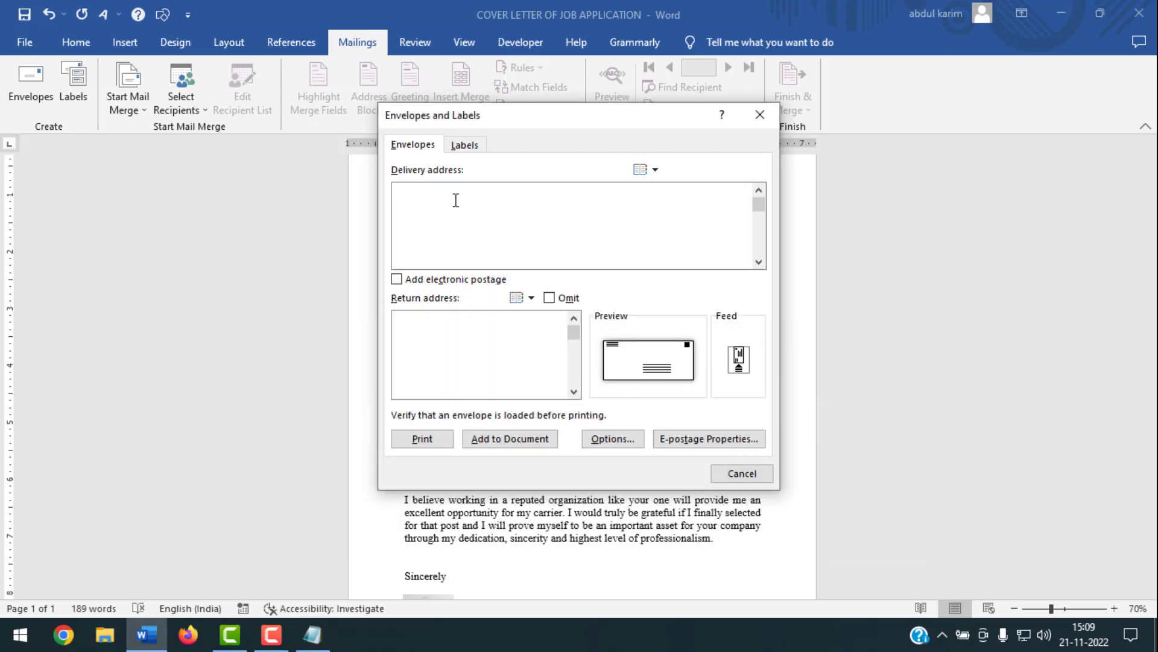
{"action": "left_click", "coordinate": [449, 200]}
{"action": "key", "text": "ctrl+v"}
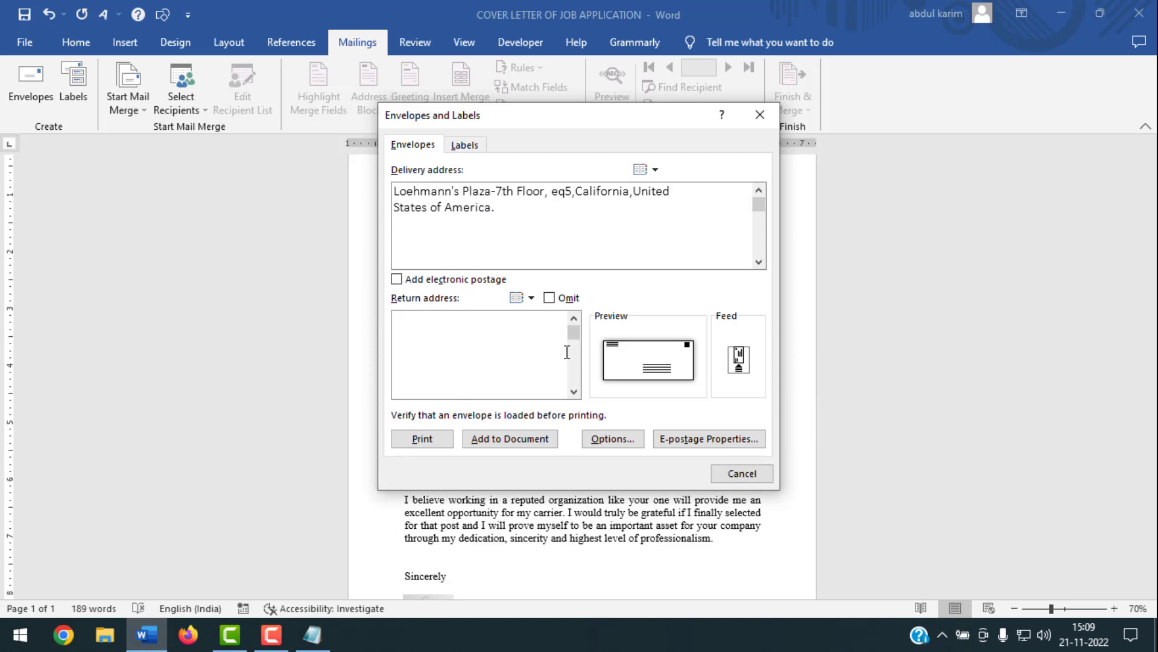
Paste the second address from Notepad into the envelope's return address.
{"action": "left_click", "coordinate": [422, 323]}
{"action": "left_click", "coordinate": [311, 634]}
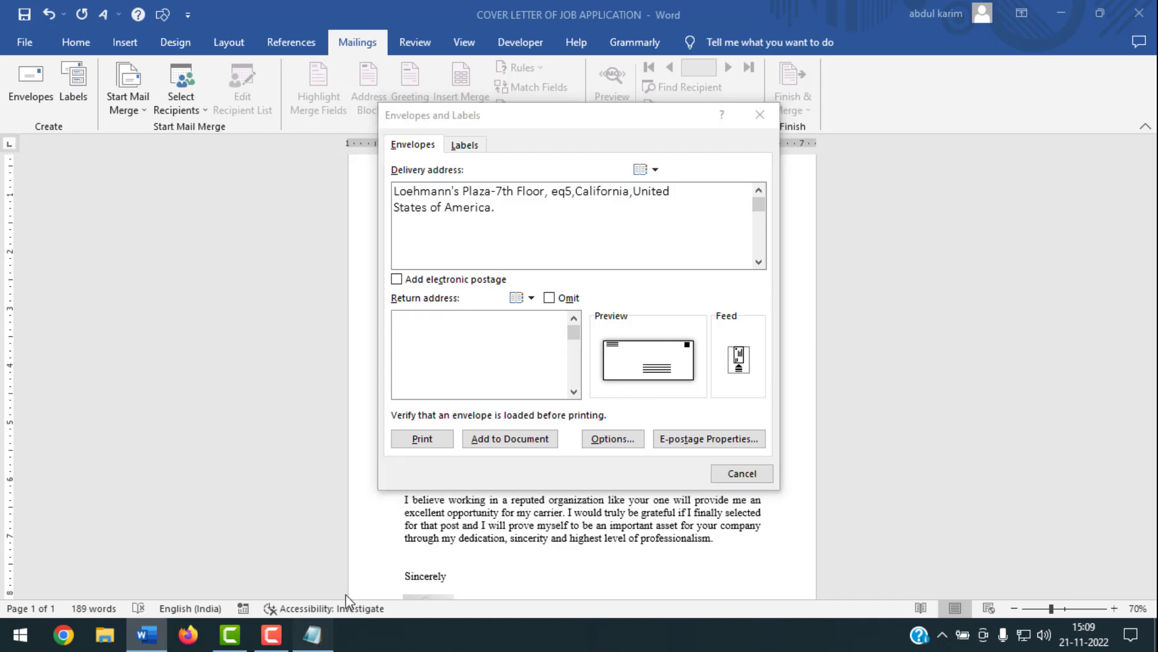
{"action": "left_click_drag", "start_coordinate": [320, 365], "coordinate": [754, 367]}
{"action": "key", "text": "ctrl+c"}
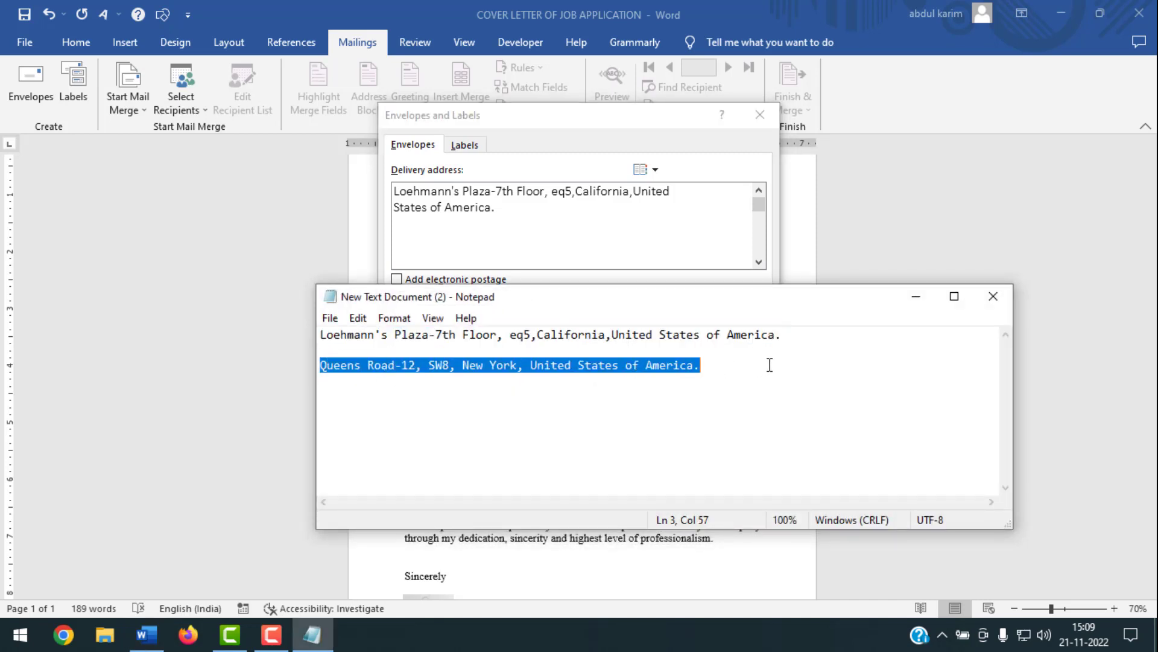
{"action": "left_click", "coordinate": [147, 634]}
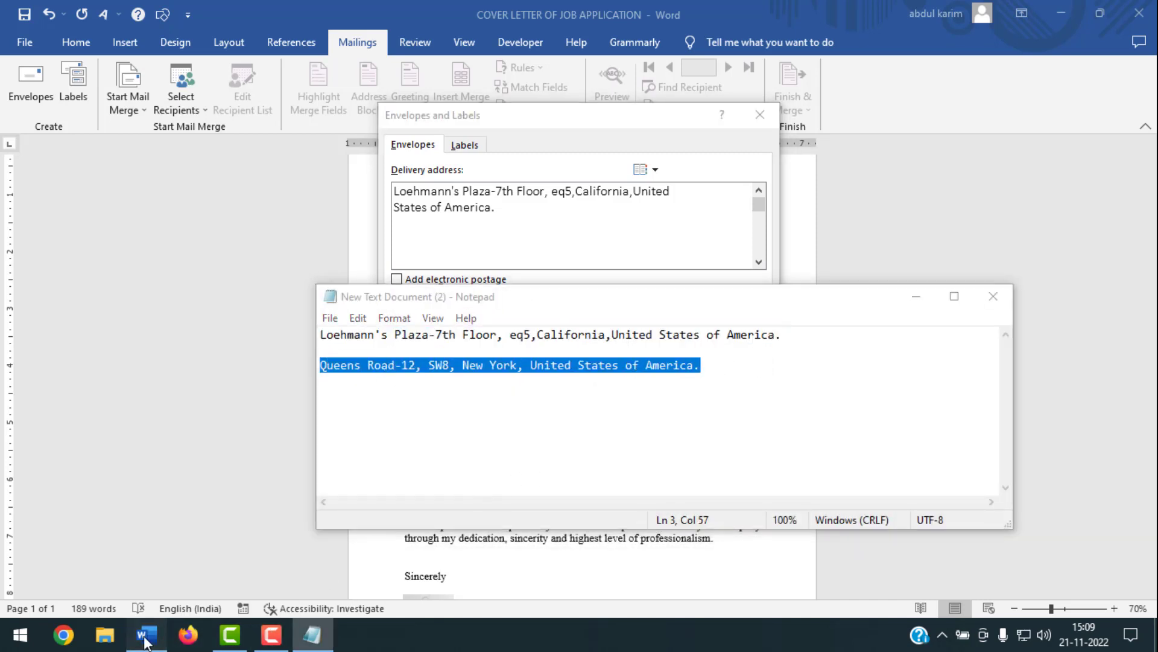
{"action": "left_click", "coordinate": [451, 342]}
{"action": "key", "text": "ctrl+v"}
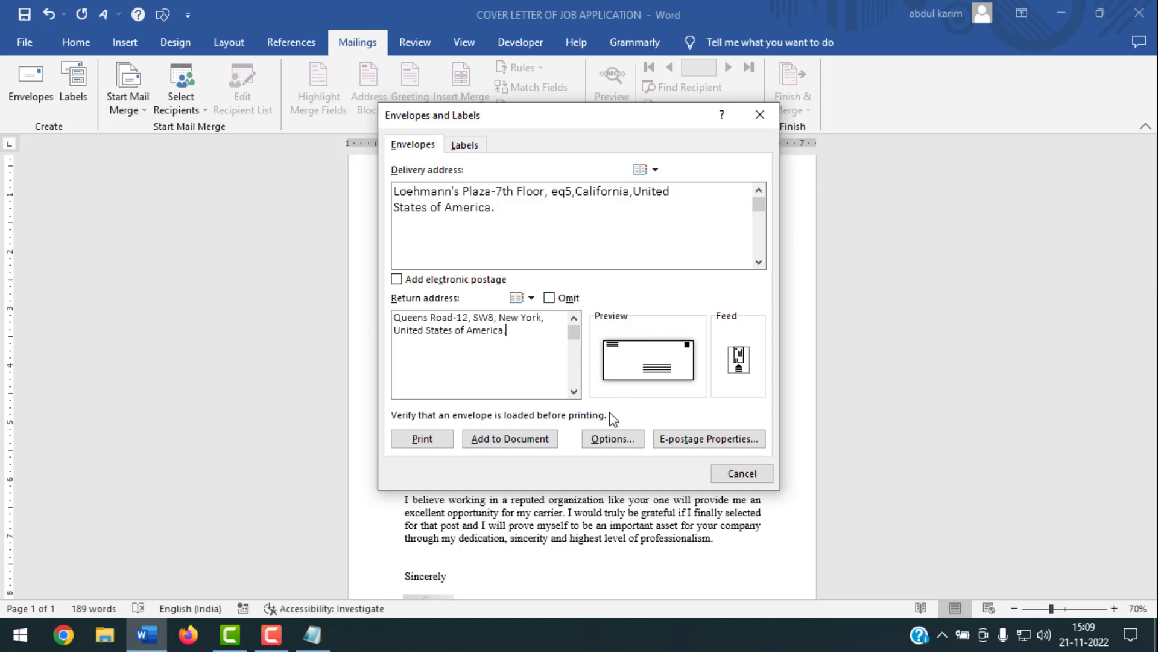
Set the envelope size to Size 14 (5 x 11 1/2 in) in Envelope Options.
{"action": "left_click", "coordinate": [611, 438]}
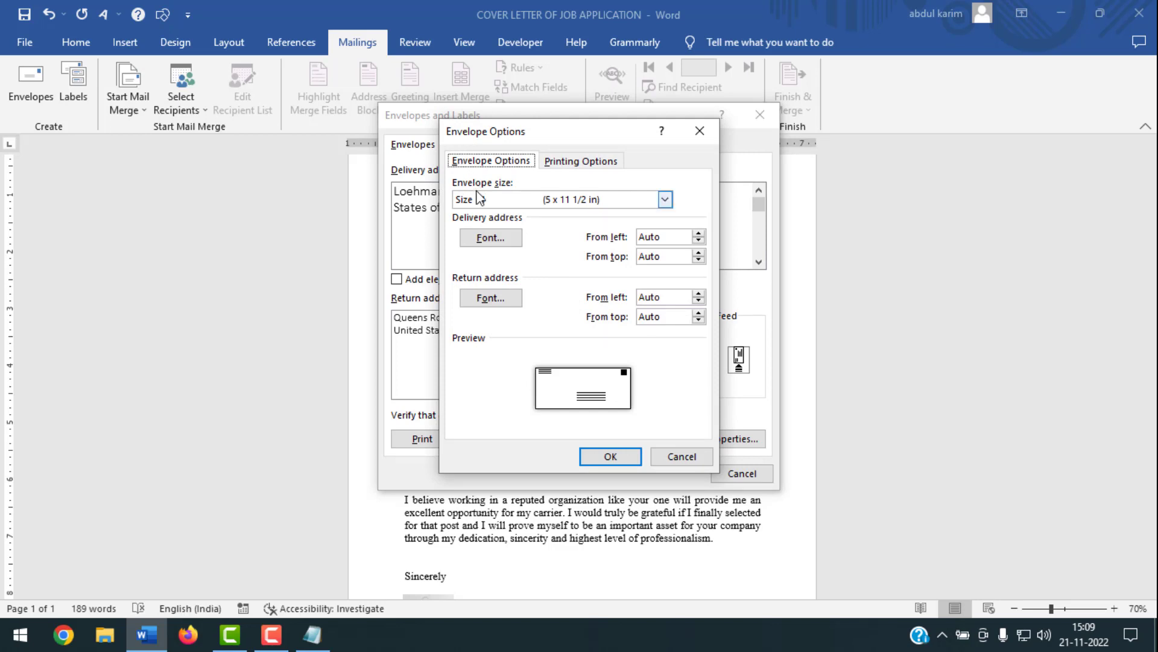
{"action": "left_click", "coordinate": [665, 200]}
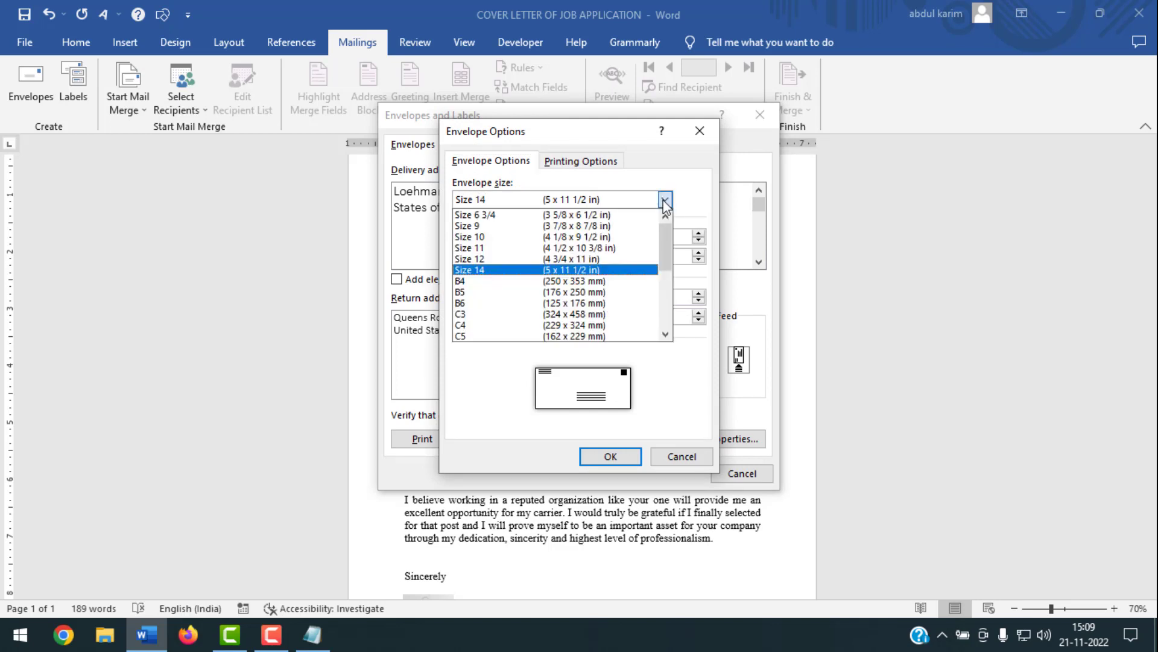
{"action": "left_click", "coordinate": [491, 270]}
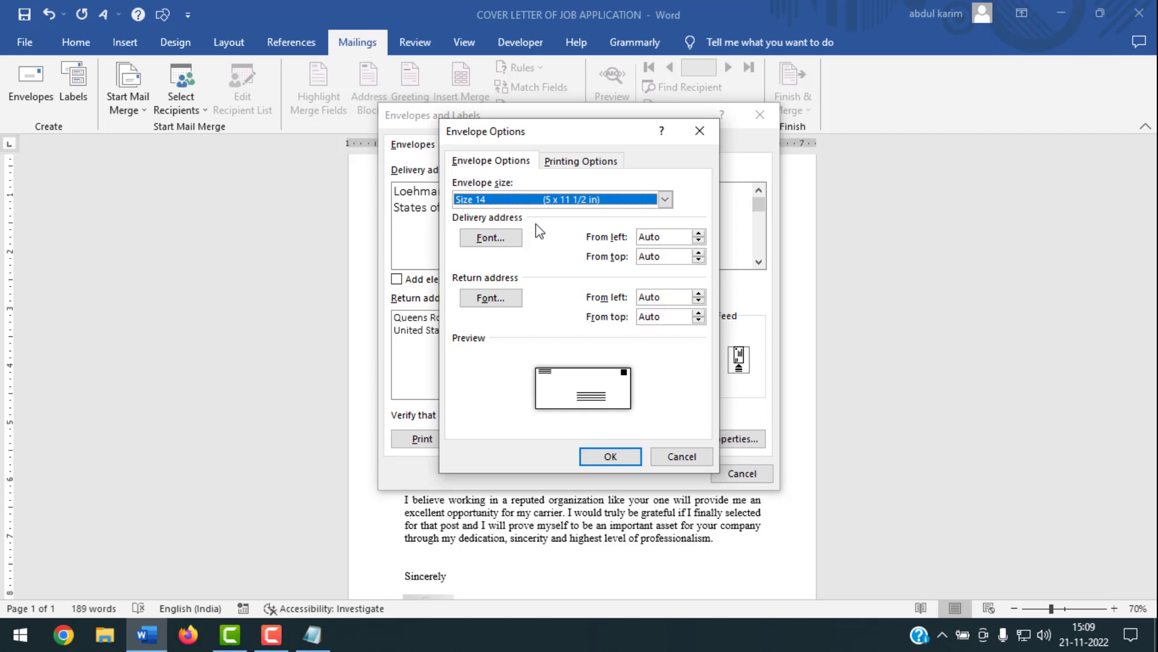
{"action": "left_click", "coordinate": [492, 239]}
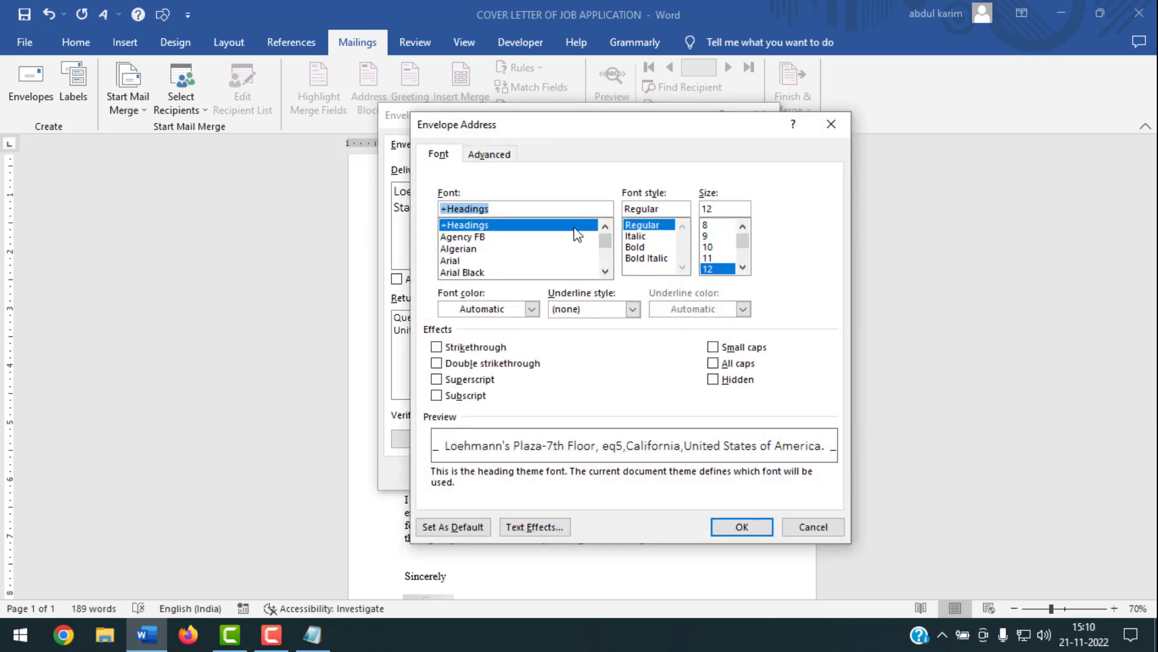
Set the delivery address font to Arial Bold, size 16, keeping automatic colour.
{"action": "scroll", "coordinate": [602, 268], "scroll_direction": "down", "scroll_amount": 1}
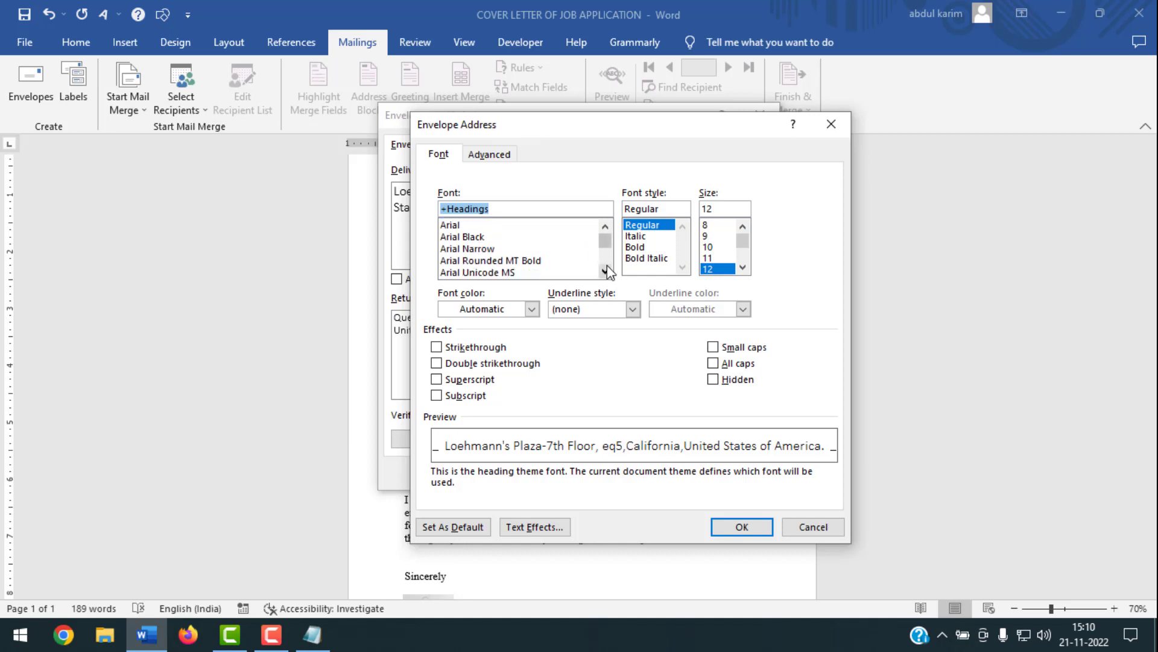
{"action": "left_click", "coordinate": [457, 228]}
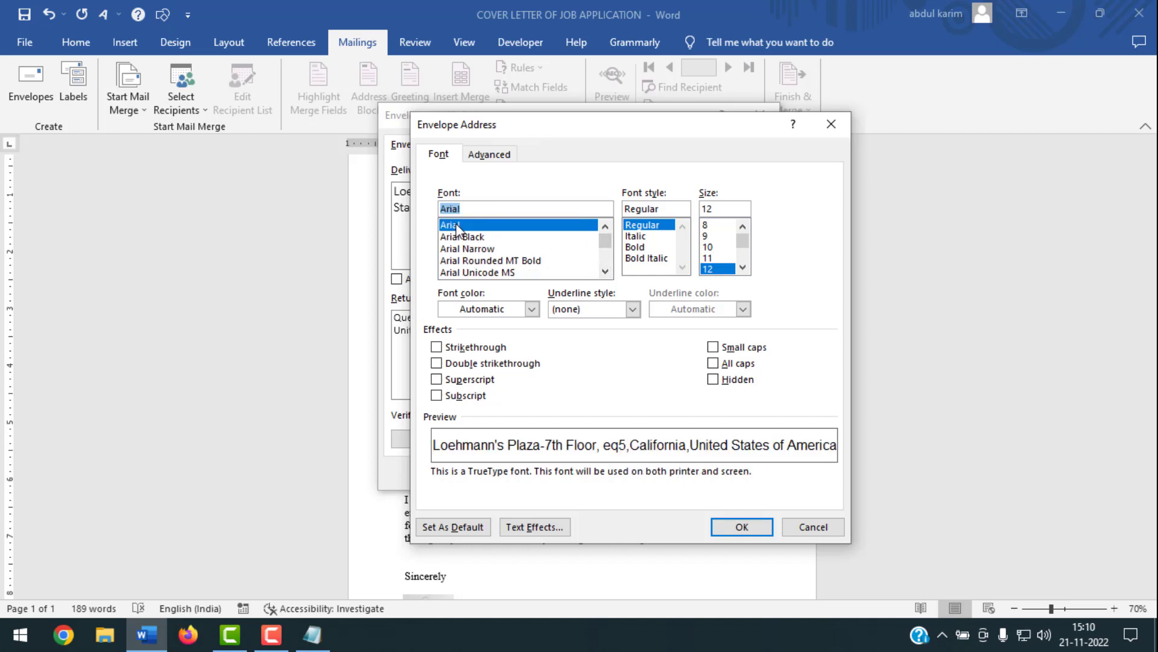
{"action": "left_click", "coordinate": [646, 248]}
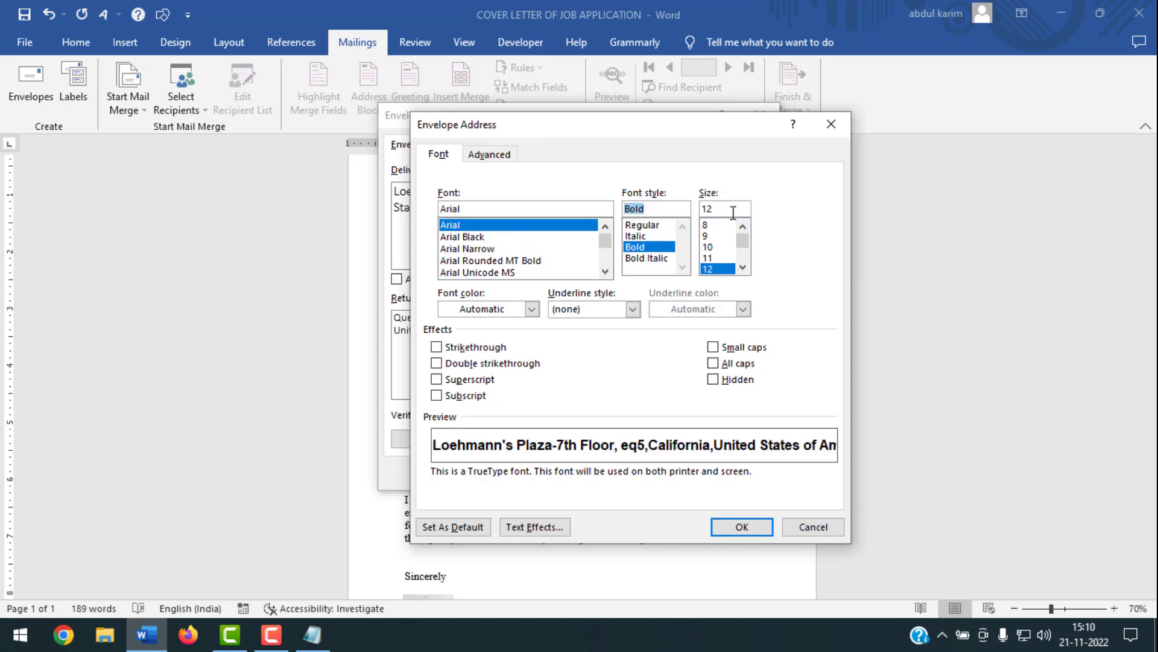
{"action": "left_click", "coordinate": [742, 267]}
{"action": "left_click", "coordinate": [741, 267]}
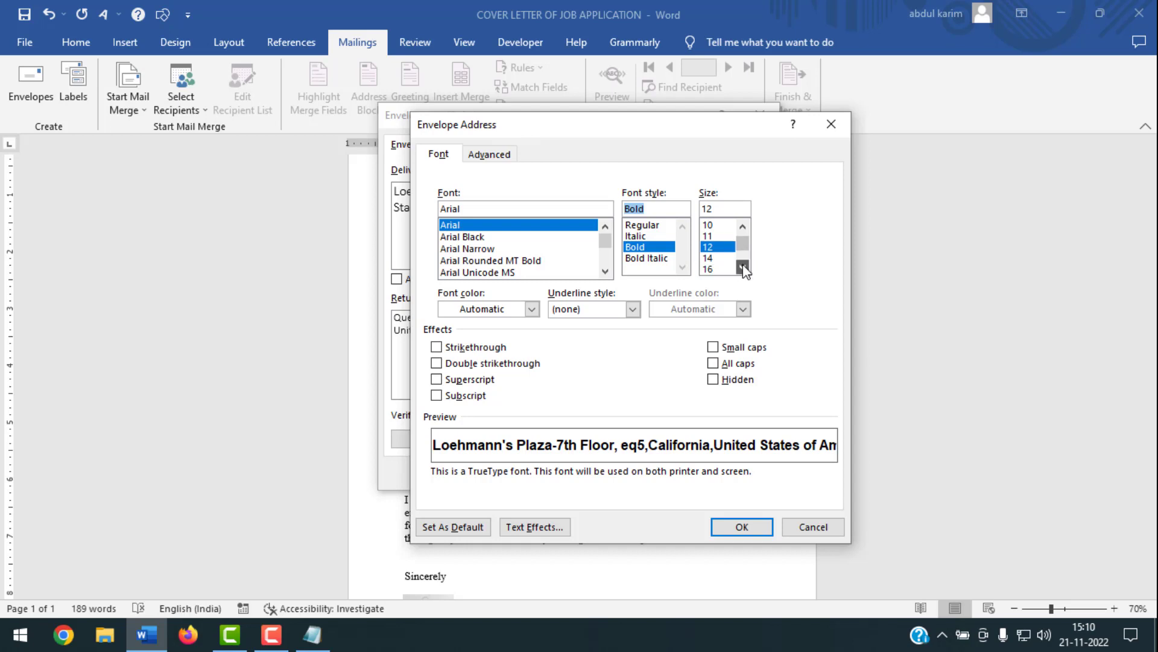
{"action": "left_click", "coordinate": [714, 269]}
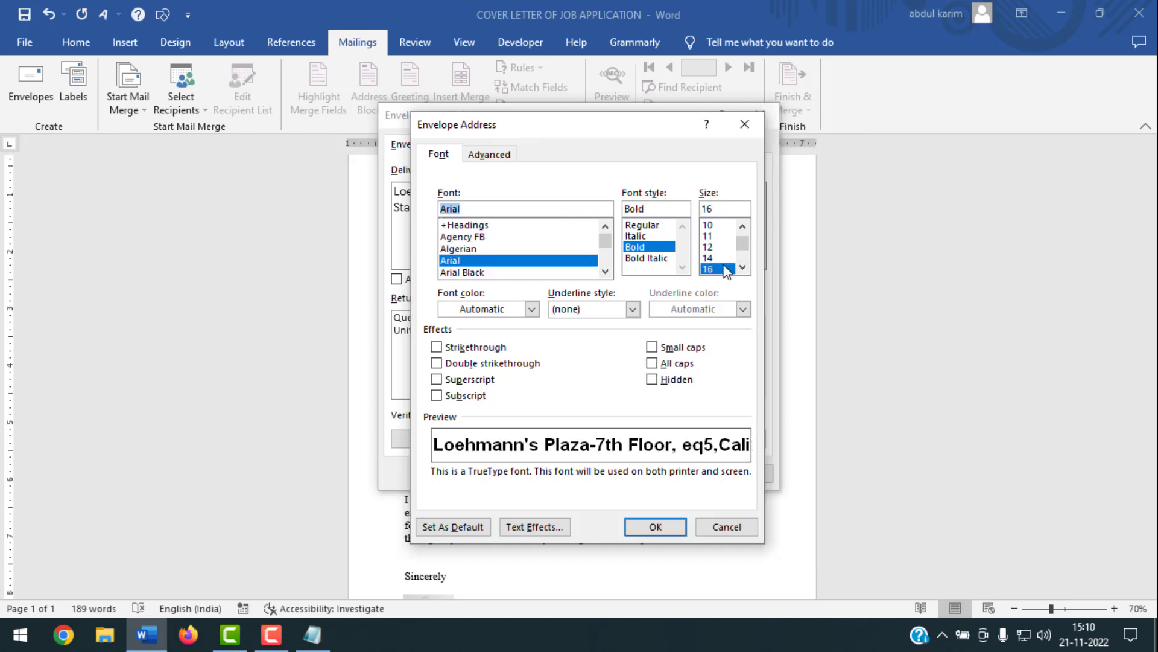
{"action": "left_click", "coordinate": [532, 308]}
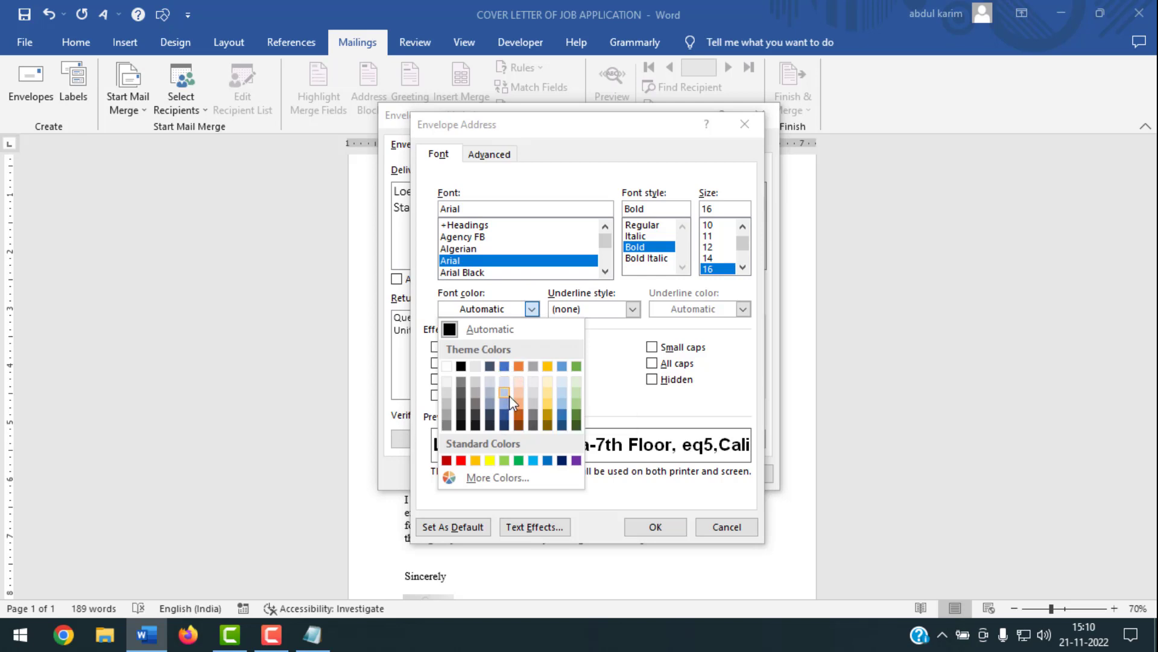
{"action": "left_click", "coordinate": [532, 309]}
{"action": "left_click", "coordinate": [653, 527]}
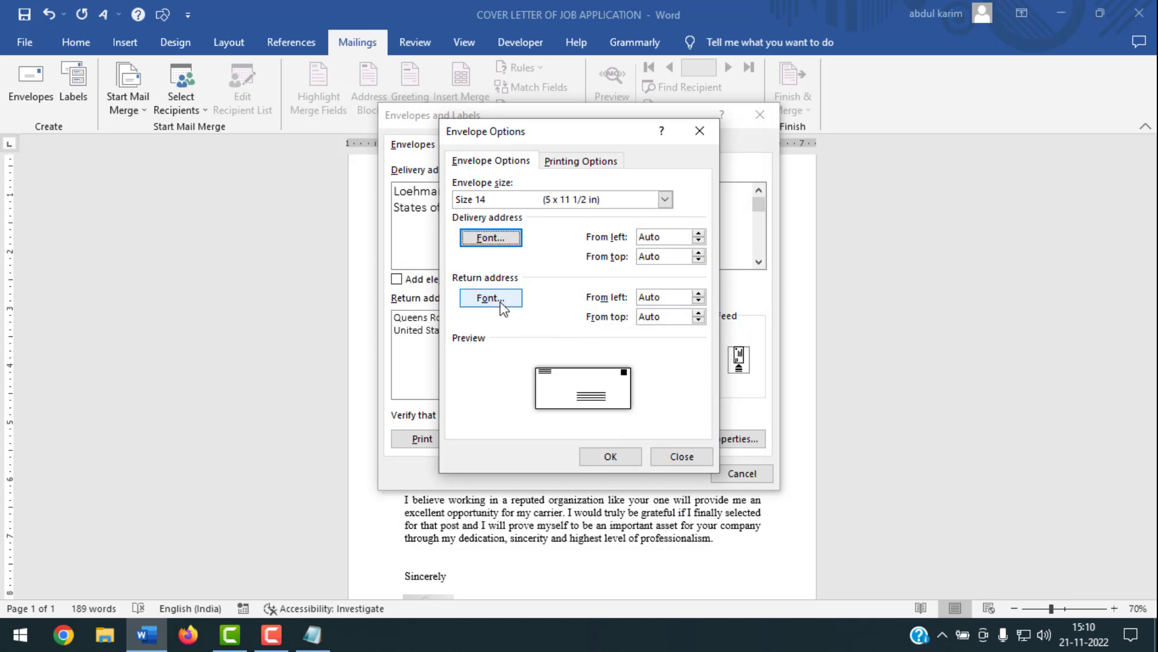
Set the return address font to Arial Bold, size 16.
{"action": "left_click", "coordinate": [499, 300]}
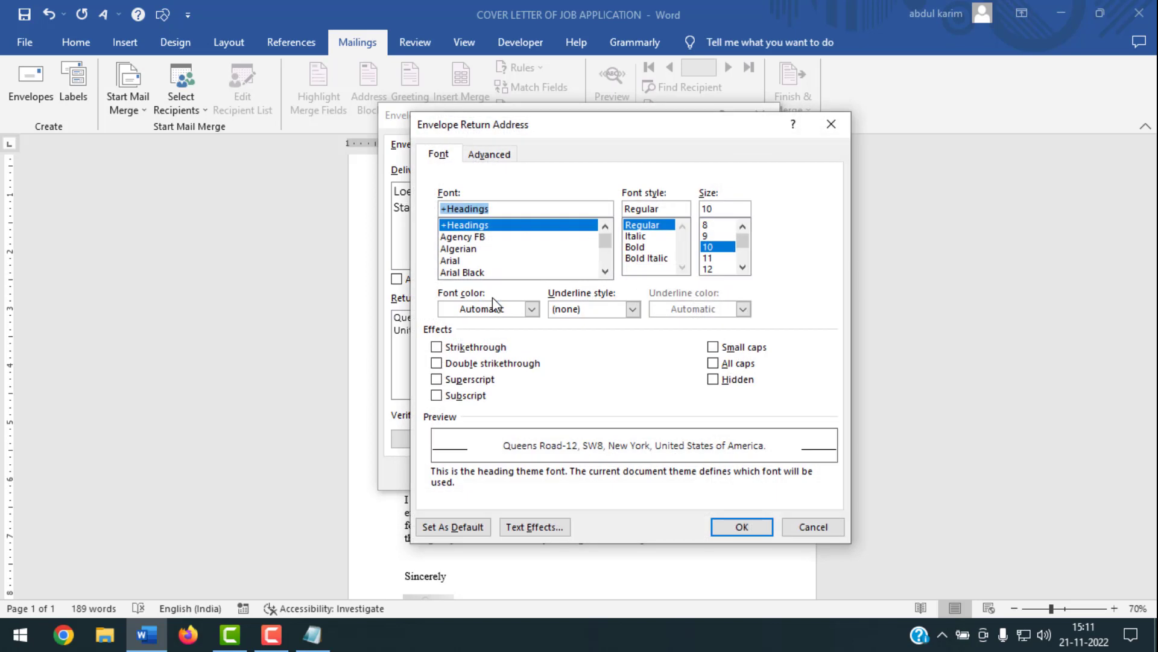
{"action": "left_click", "coordinate": [451, 260]}
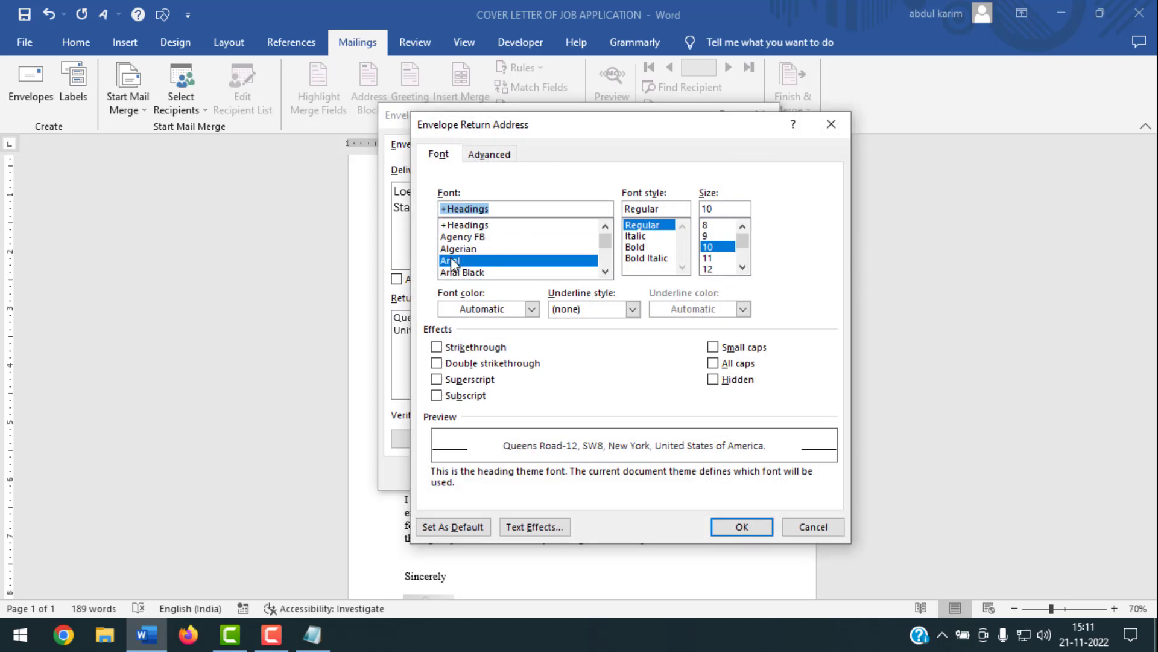
{"action": "left_click", "coordinate": [636, 247]}
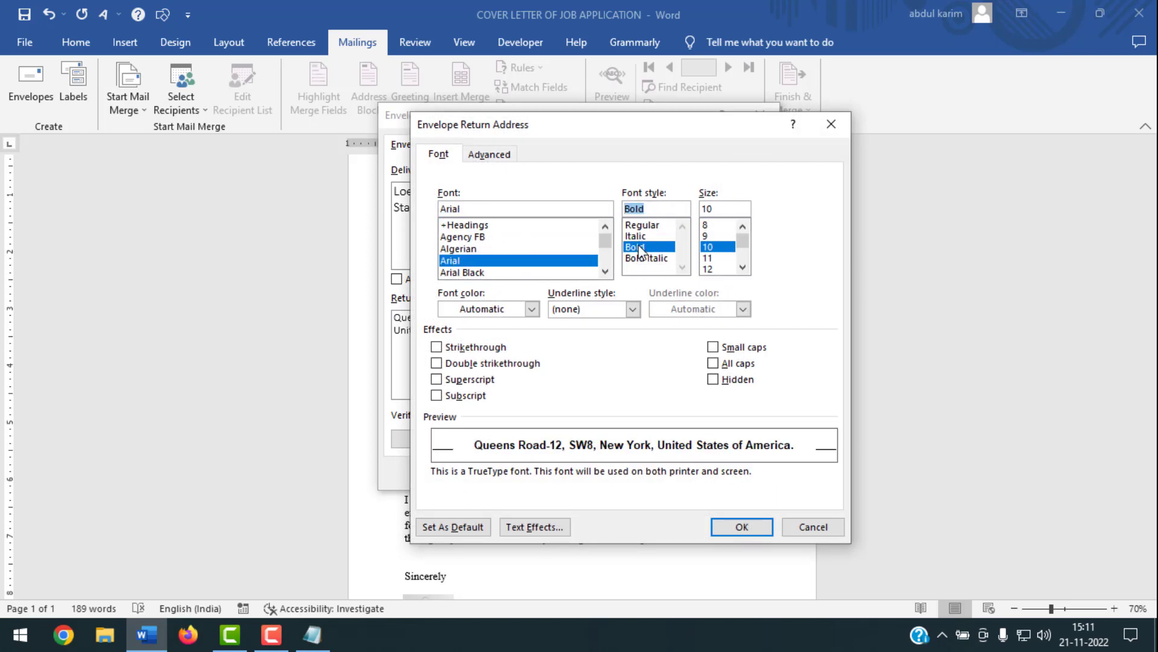
{"action": "left_click", "coordinate": [743, 267]}
{"action": "left_click", "coordinate": [743, 267]}
{"action": "left_click", "coordinate": [715, 269]}
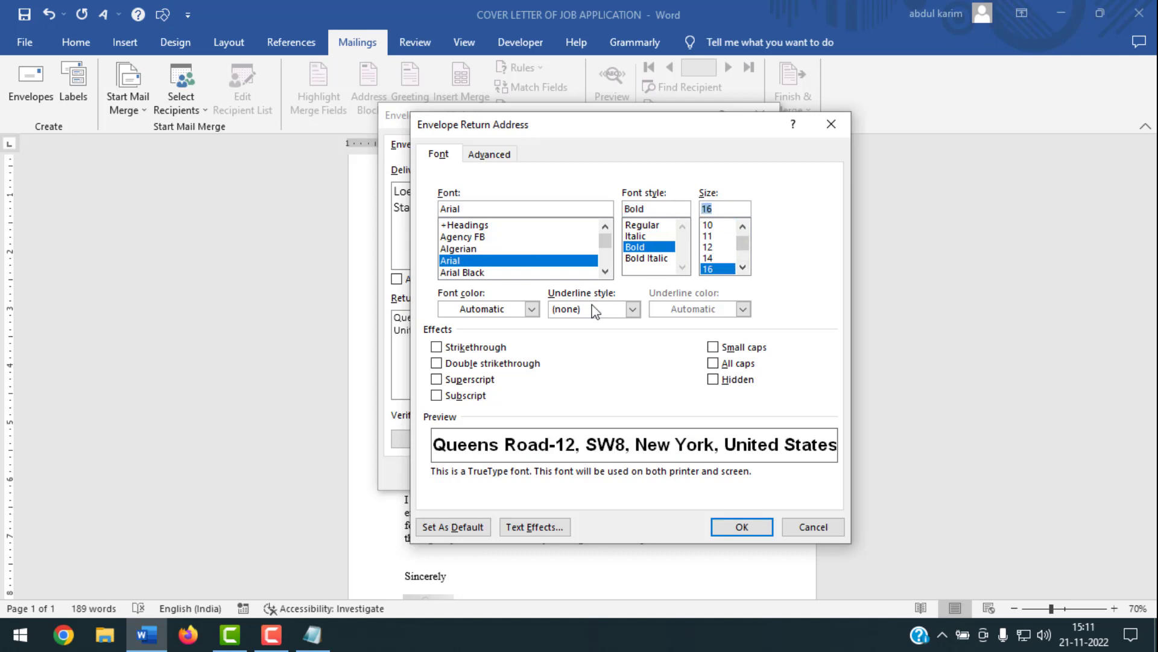
{"action": "left_click", "coordinate": [745, 529]}
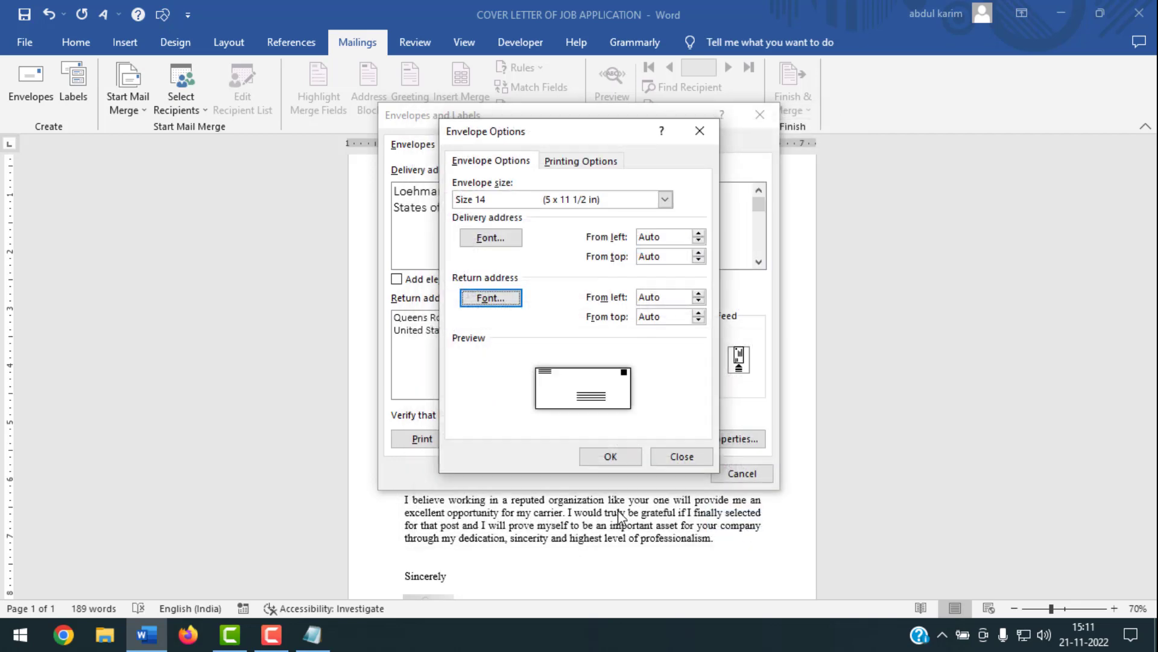
Accept the envelope options and add the envelope as the document's first page.
{"action": "left_click", "coordinate": [607, 458]}
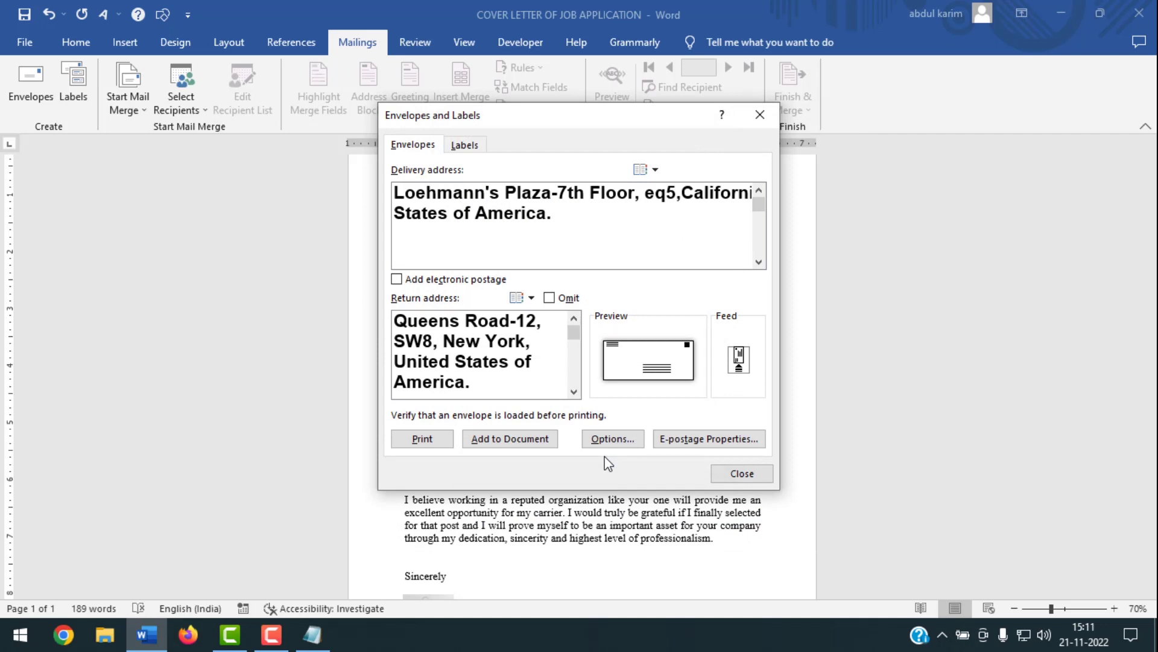
{"action": "left_click", "coordinate": [520, 440]}
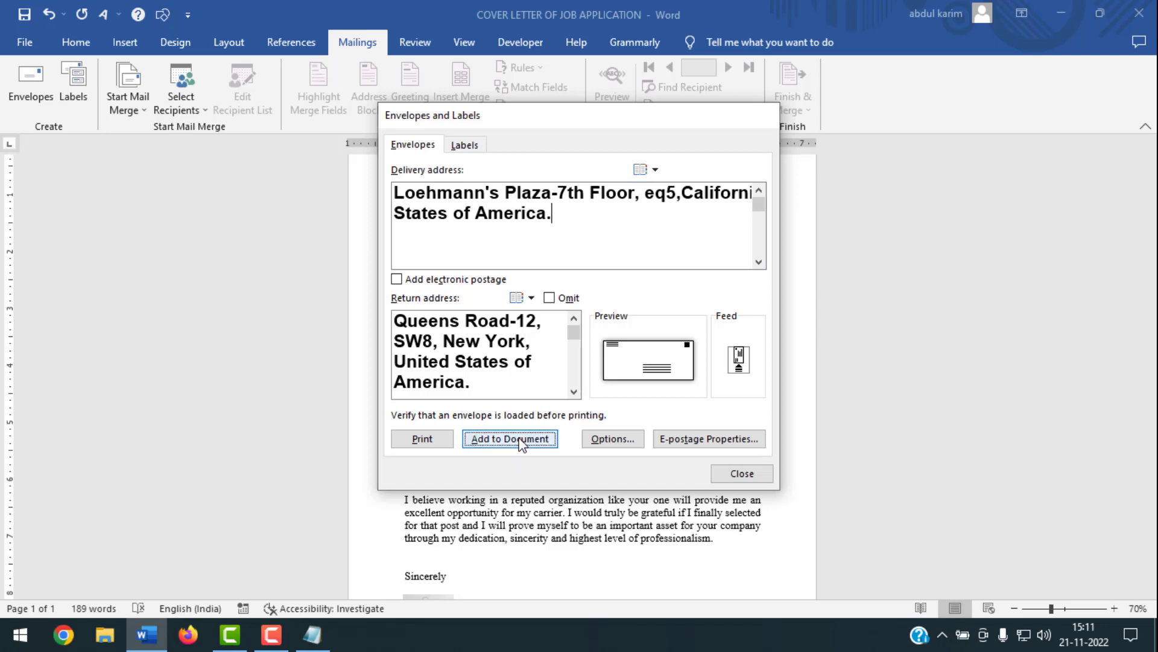
{"action": "scroll", "coordinate": [533, 424], "scroll_direction": "up", "scroll_amount": 1}
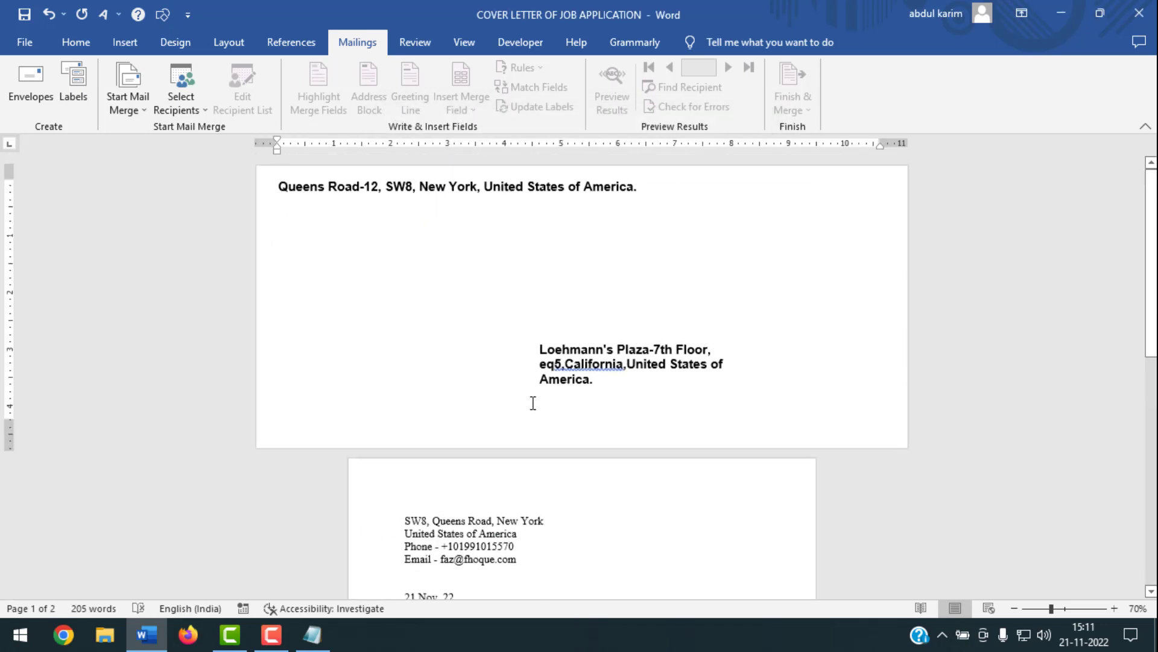
Add a space after 'eq5,' in the delivery address, then preview the document for printing.
{"action": "left_click", "coordinate": [564, 363]}
{"action": "left_click", "coordinate": [631, 364]}
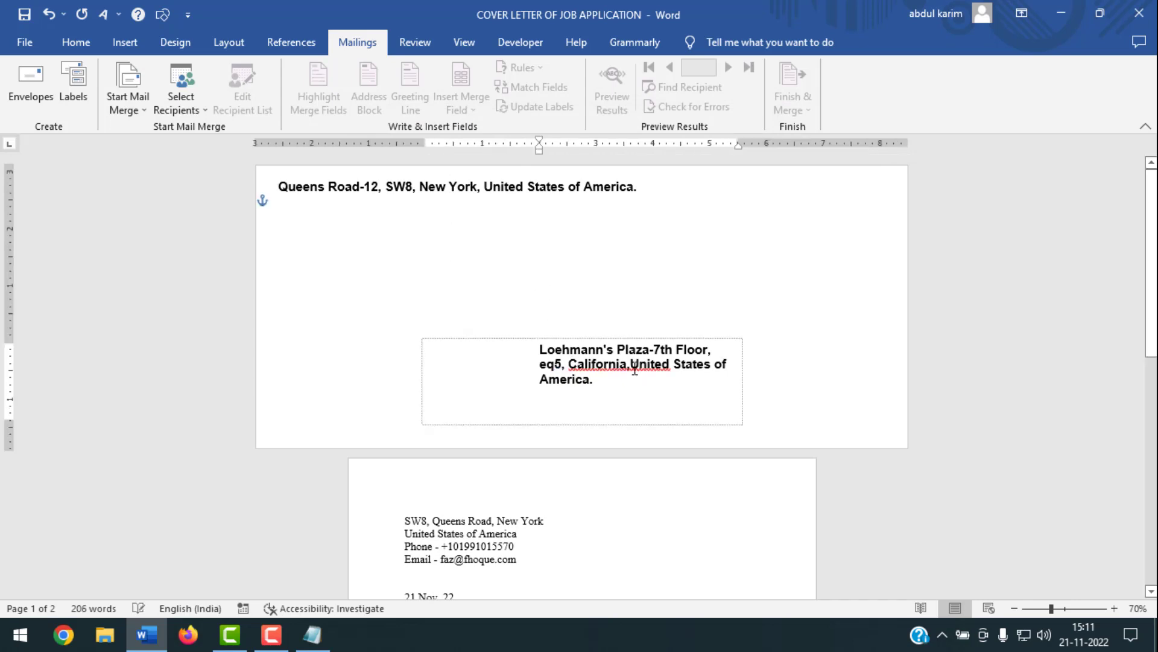
{"action": "left_click", "coordinate": [761, 261]}
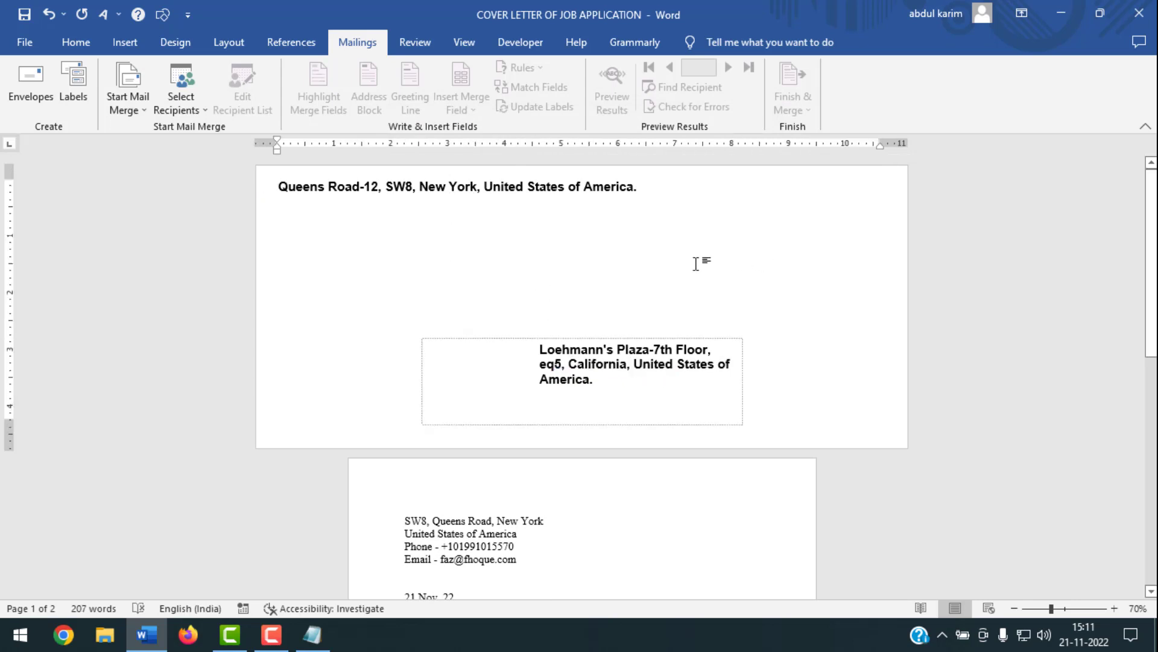
{"action": "left_click", "coordinate": [643, 186]}
{"action": "left_click", "coordinate": [612, 389]}
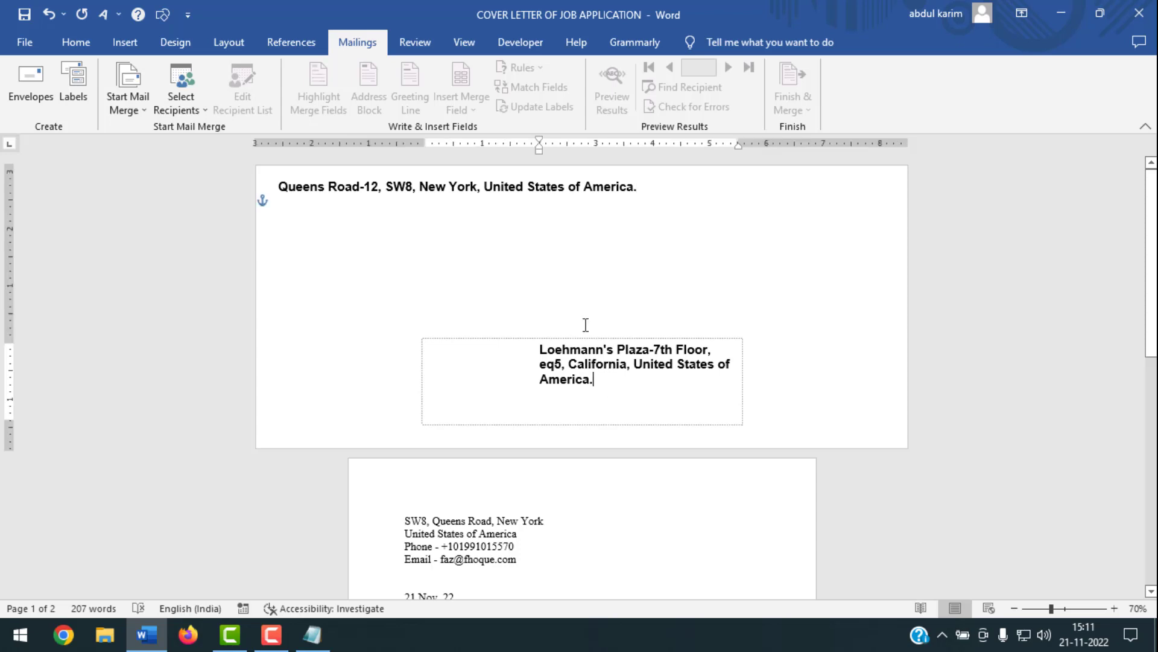
{"action": "scroll", "coordinate": [662, 429], "scroll_direction": "down", "scroll_amount": 8}
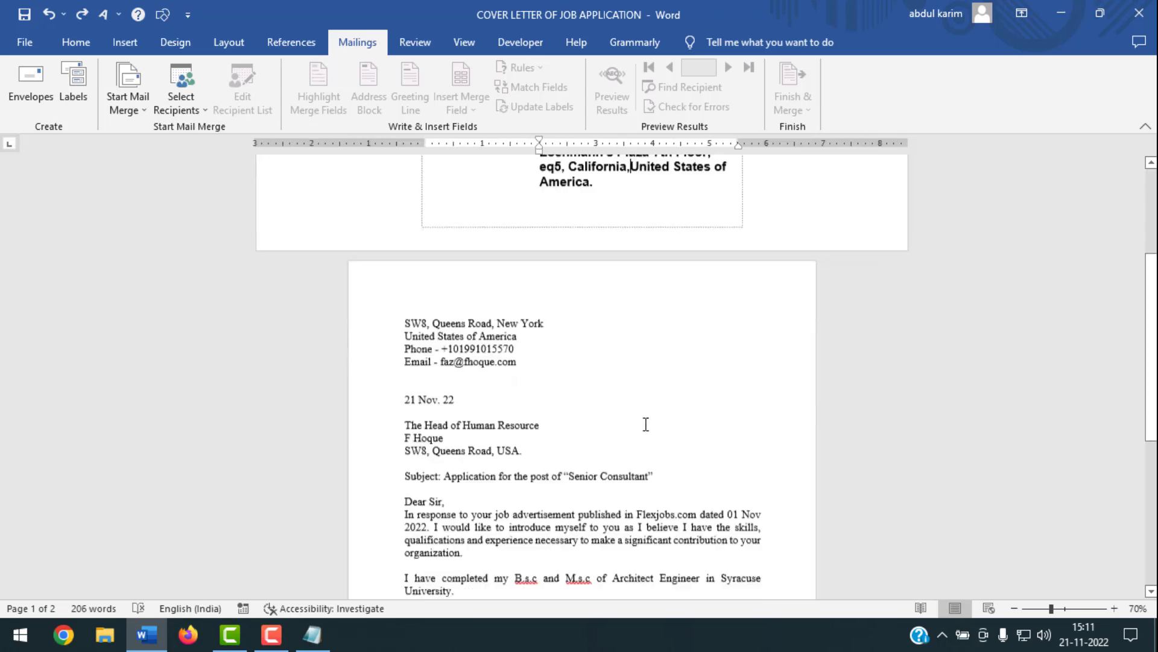
{"action": "scroll", "coordinate": [641, 427], "scroll_direction": "up", "scroll_amount": 5}
{"action": "scroll", "coordinate": [641, 427], "scroll_direction": "down", "scroll_amount": 3}
{"action": "scroll", "coordinate": [641, 427], "scroll_direction": "up", "scroll_amount": 6}
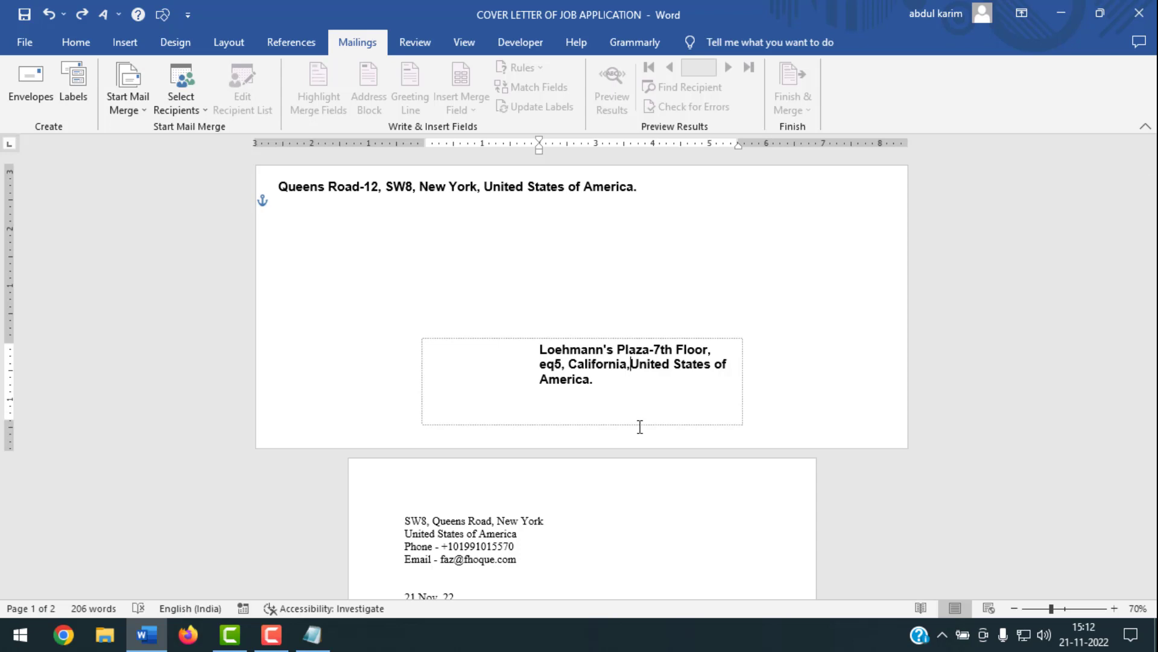
{"action": "key", "text": "ctrl+p"}
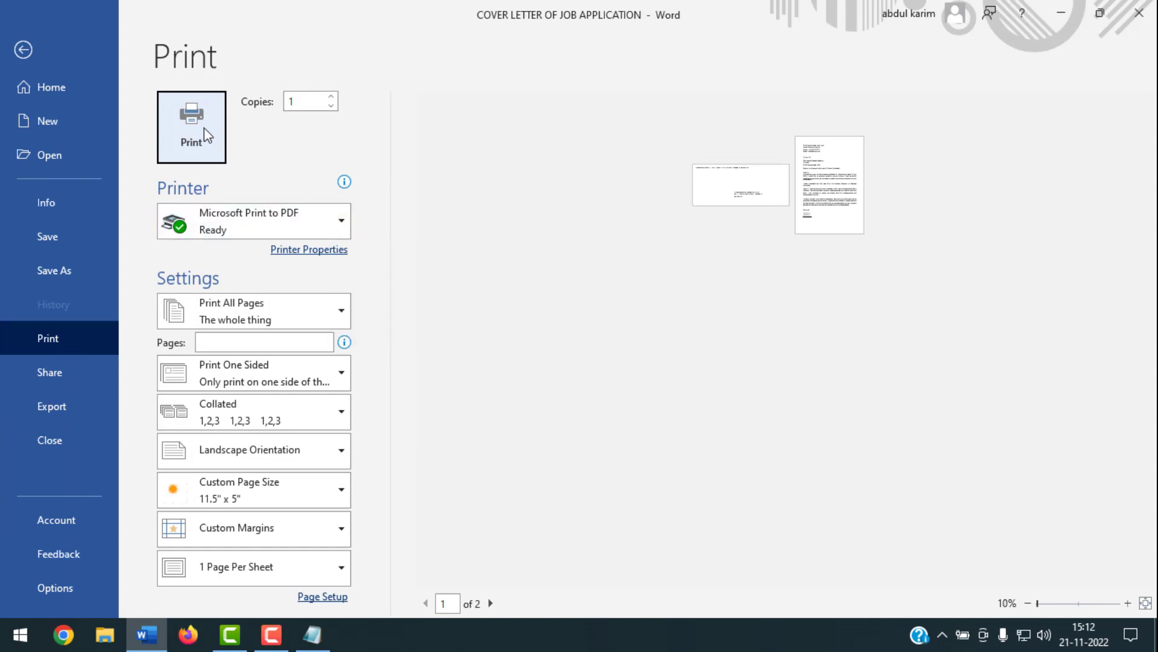
Leave the print preview and return to the 2-page document.
{"action": "left_click", "coordinate": [23, 49]}
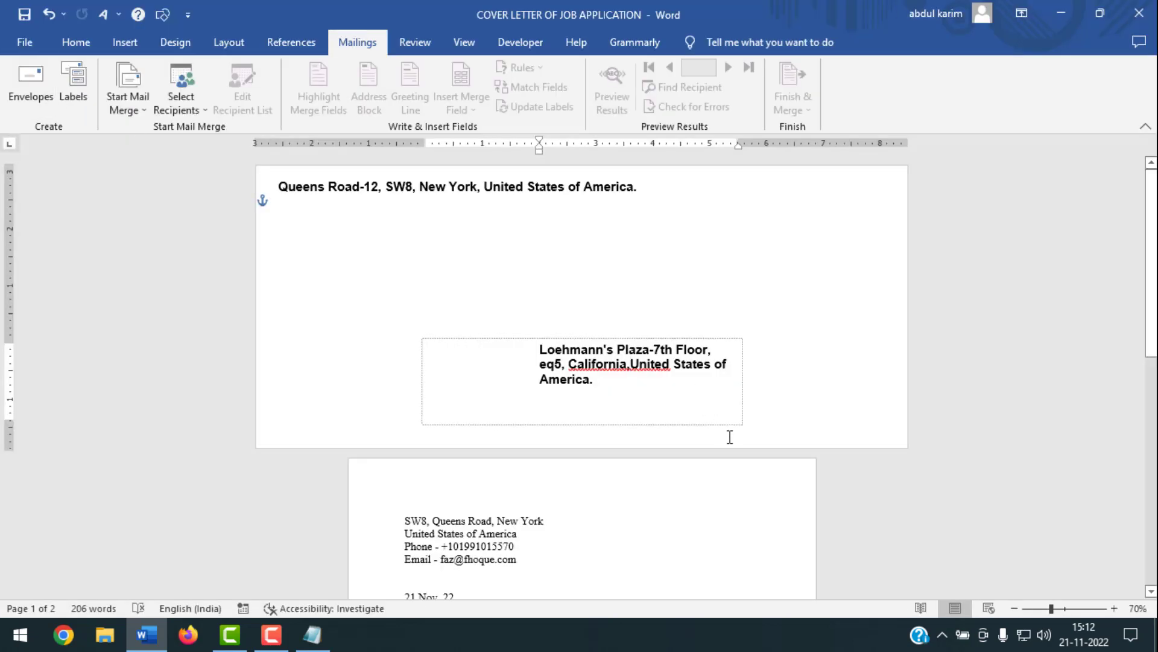